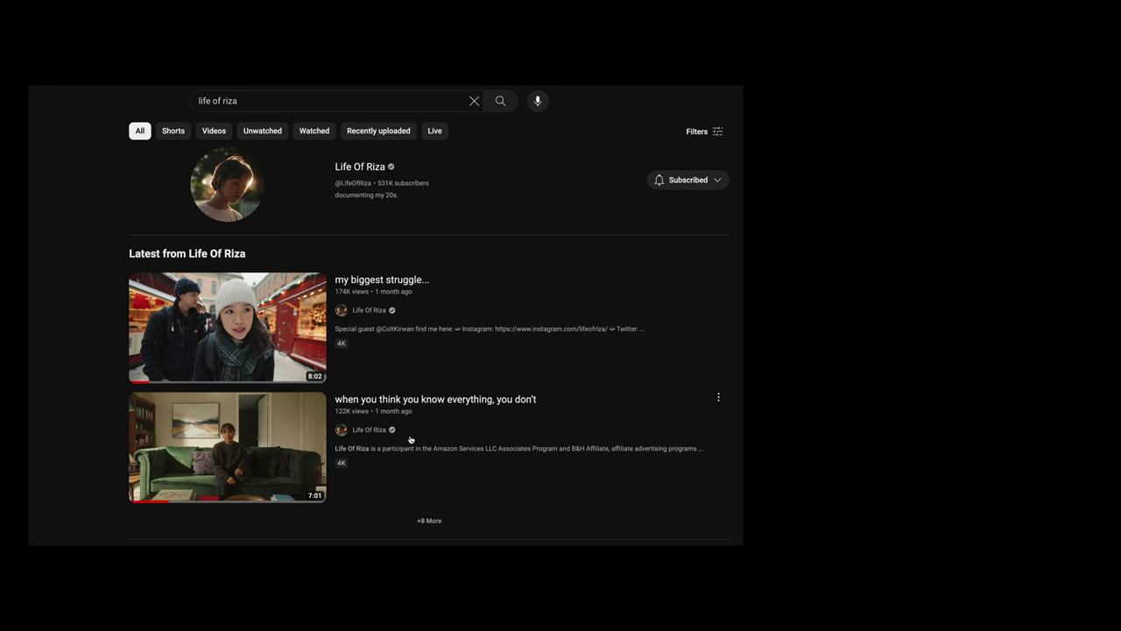
- Find the 'stop judging your ideas' video in the YouTube search results and start playing it
{"action": "mouse_move", "coordinate": [400, 449]}
{"action": "scroll", "coordinate": [402, 453], "scroll_direction": "down", "scroll_amount": 1}
{"action": "scroll", "coordinate": [402, 453], "scroll_direction": "down", "scroll_amount": 4}
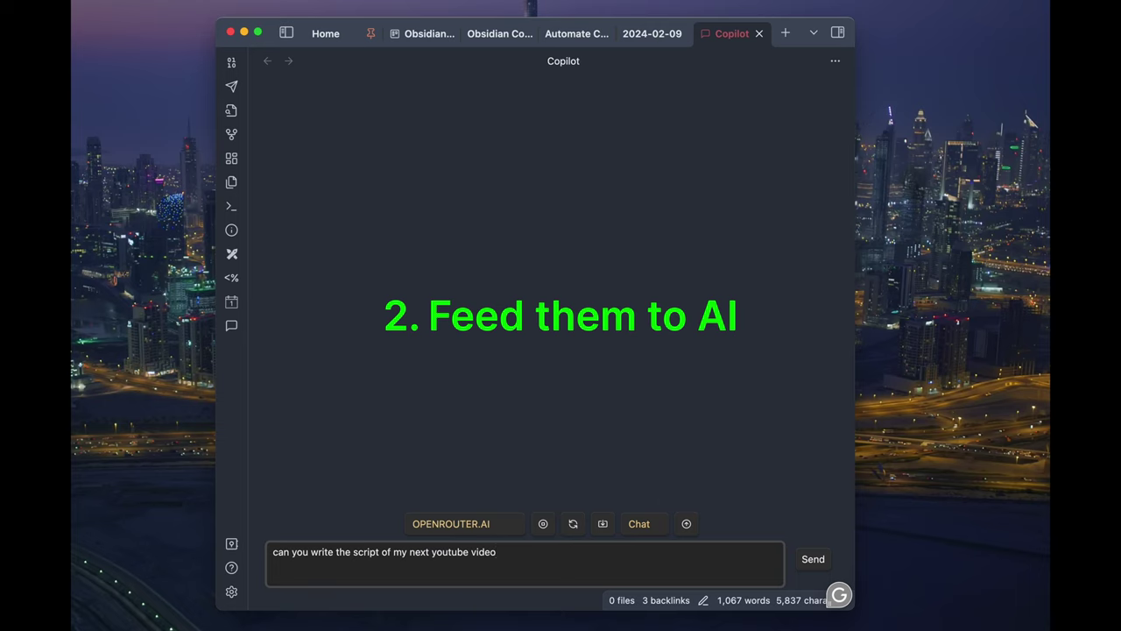
{"action": "type", "text": "ple"}
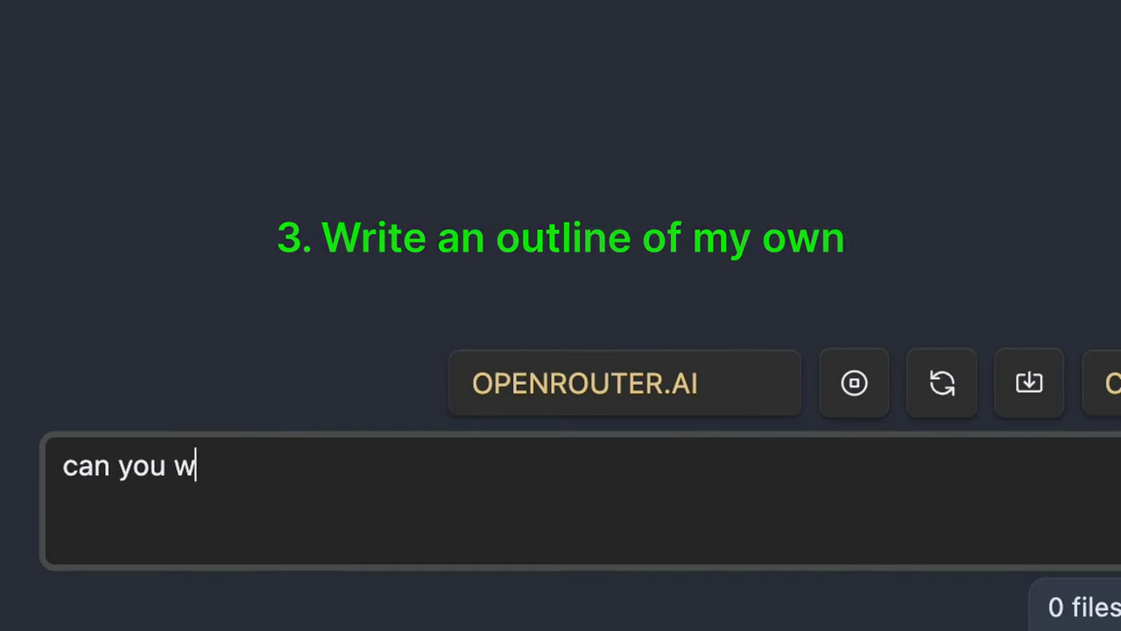
{"action": "type", "text": "rite the"}
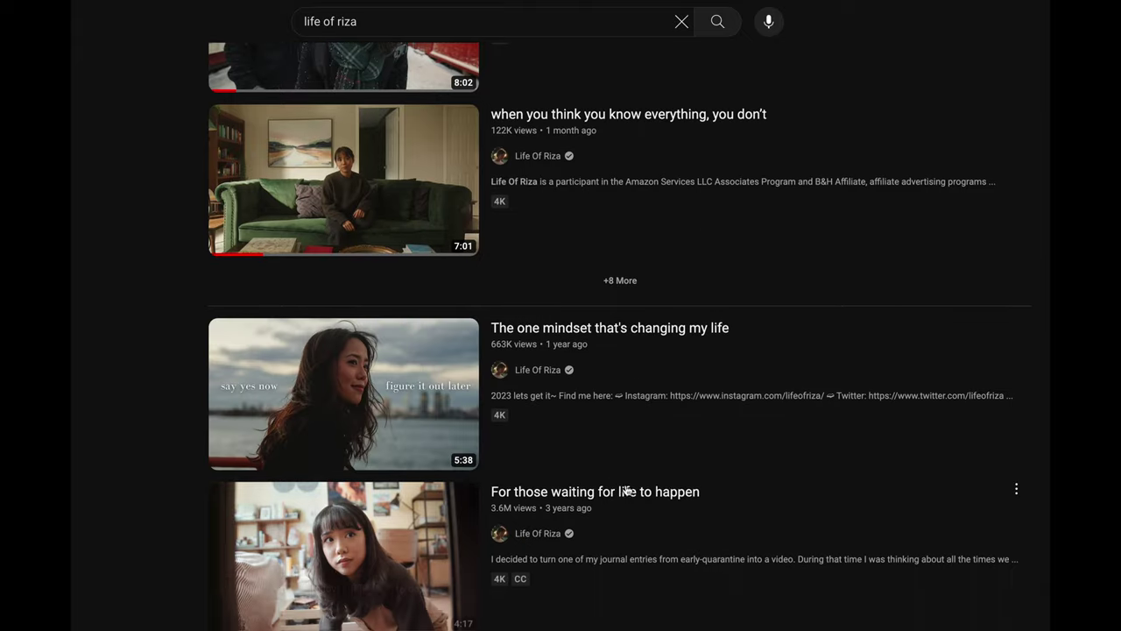
{"action": "scroll", "coordinate": [673, 495], "scroll_direction": "down", "scroll_amount": 5}
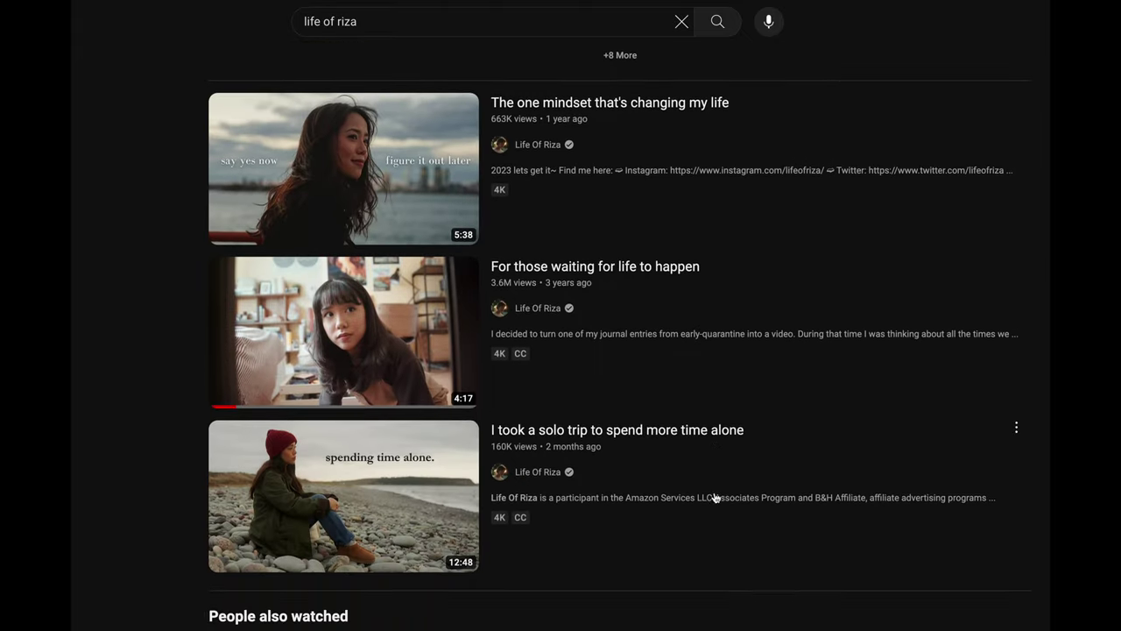
{"action": "scroll", "coordinate": [715, 498], "scroll_direction": "down", "scroll_amount": 2}
{"action": "scroll", "coordinate": [713, 473], "scroll_direction": "up", "scroll_amount": 5}
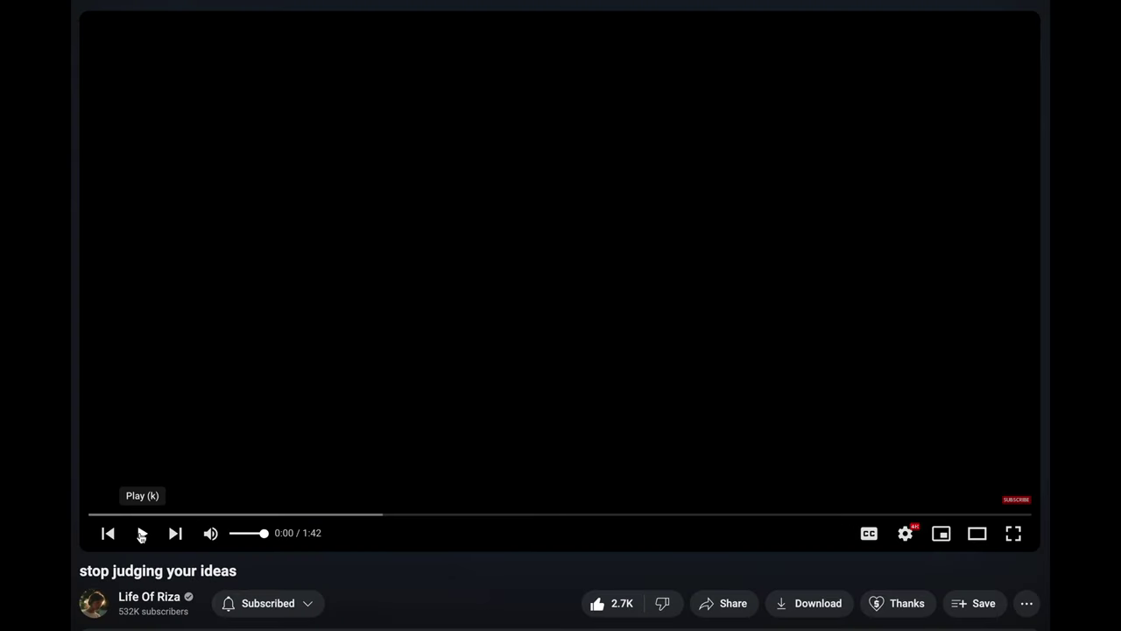
{"action": "left_click", "coordinate": [141, 534]}
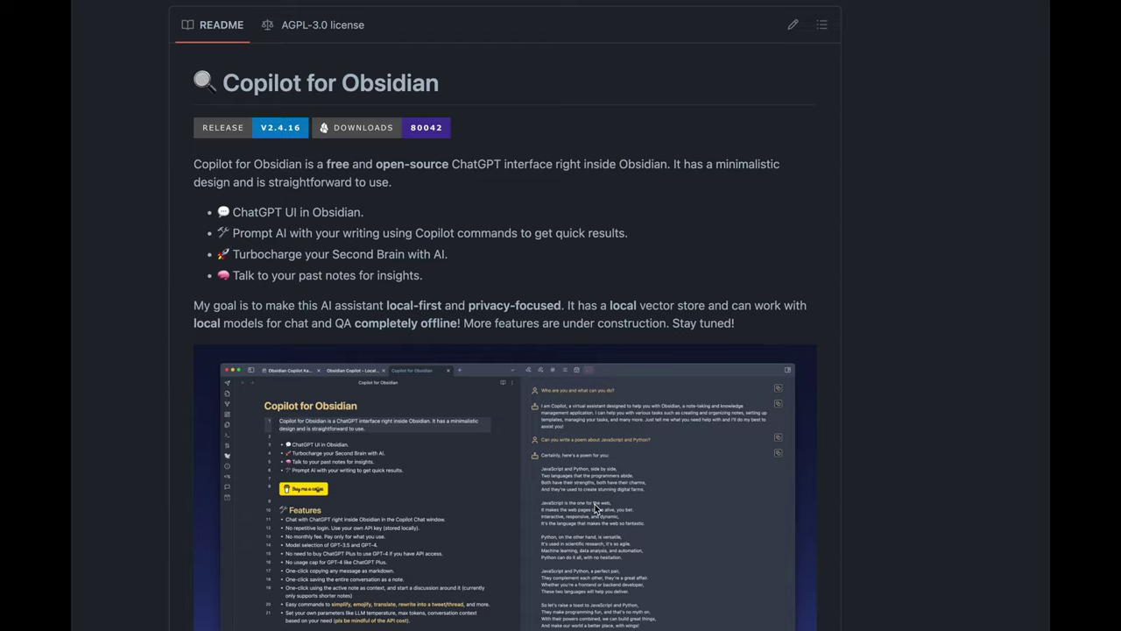
{"action": "scroll", "coordinate": [593, 513], "scroll_direction": "down", "scroll_amount": 5}
{"action": "scroll", "coordinate": [593, 516], "scroll_direction": "down", "scroll_amount": 6}
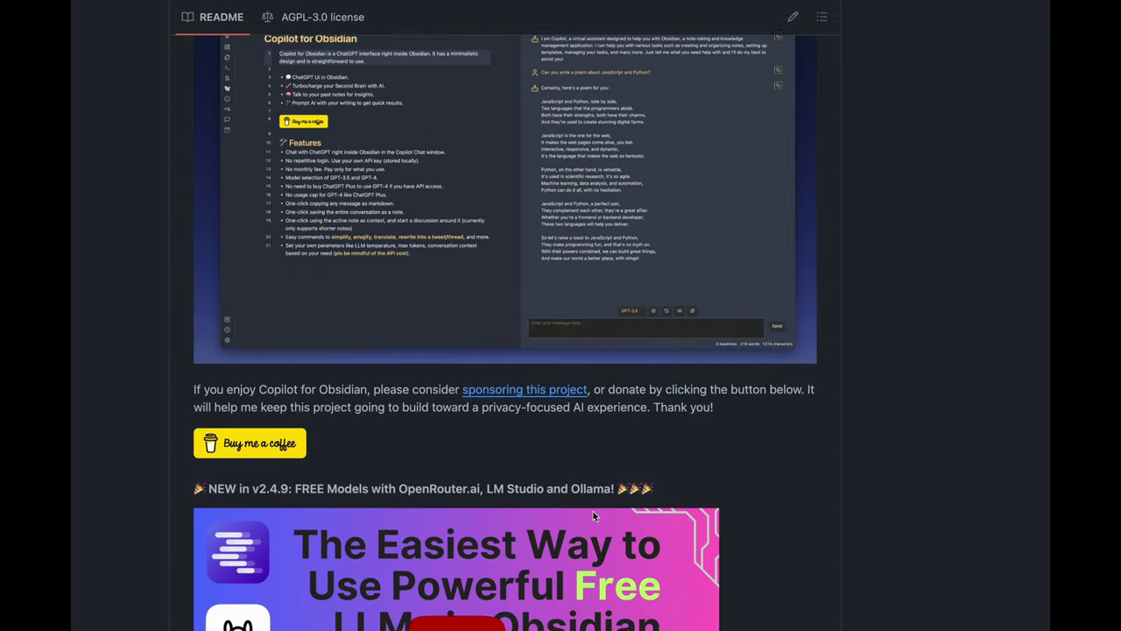
{"action": "scroll", "coordinate": [593, 516], "scroll_direction": "down", "scroll_amount": 10}
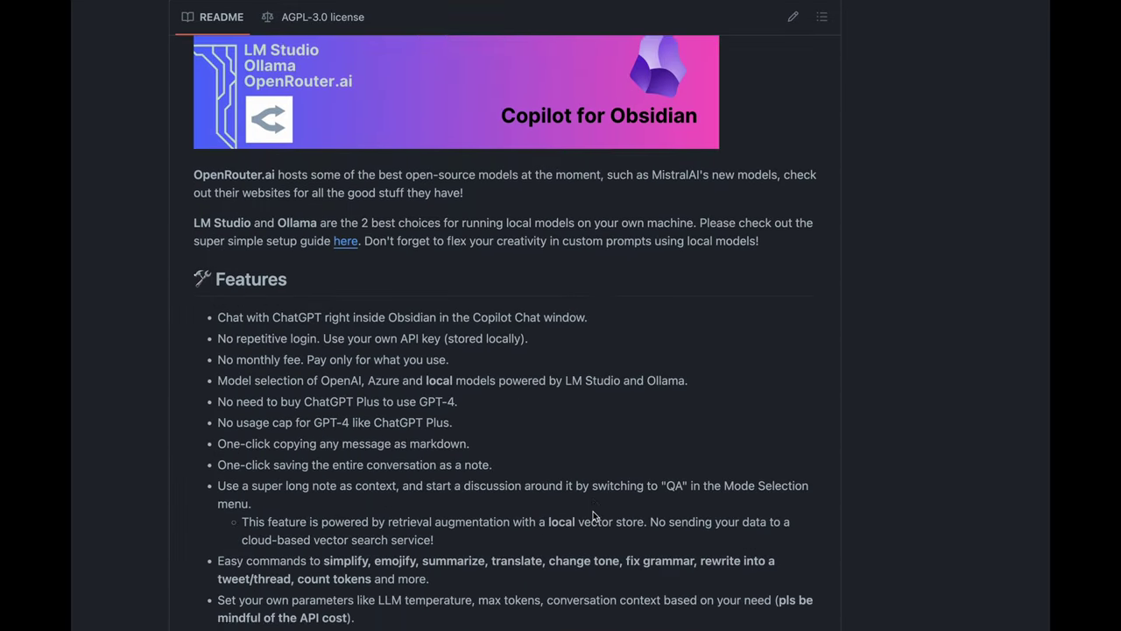
{"action": "scroll", "coordinate": [593, 516], "scroll_direction": "down", "scroll_amount": 10}
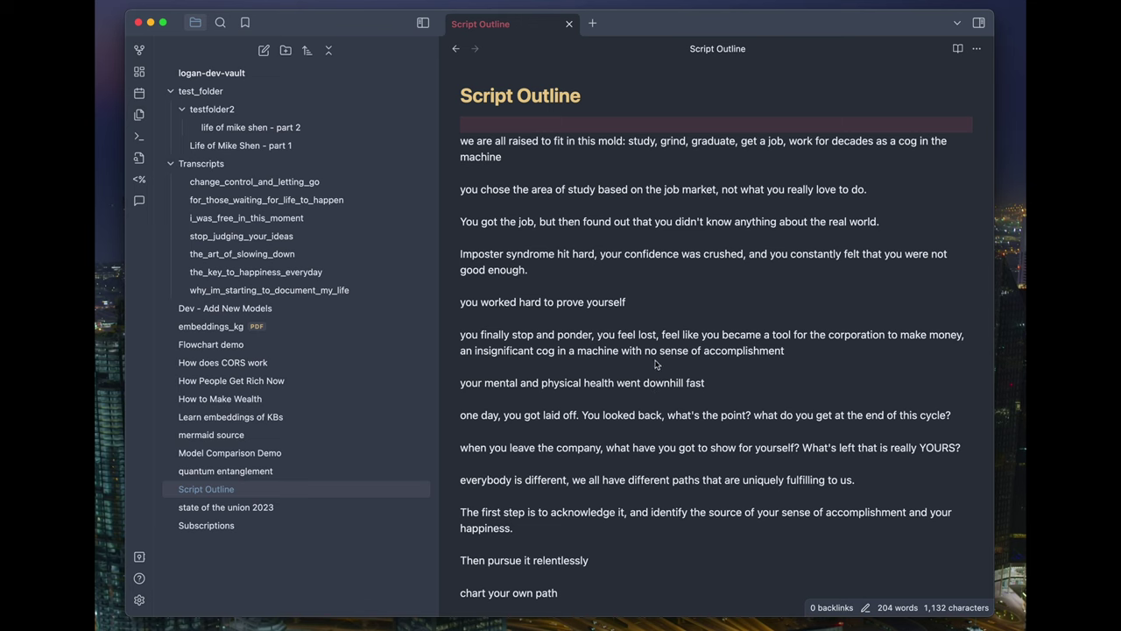
{"action": "left_click", "coordinate": [237, 185]}
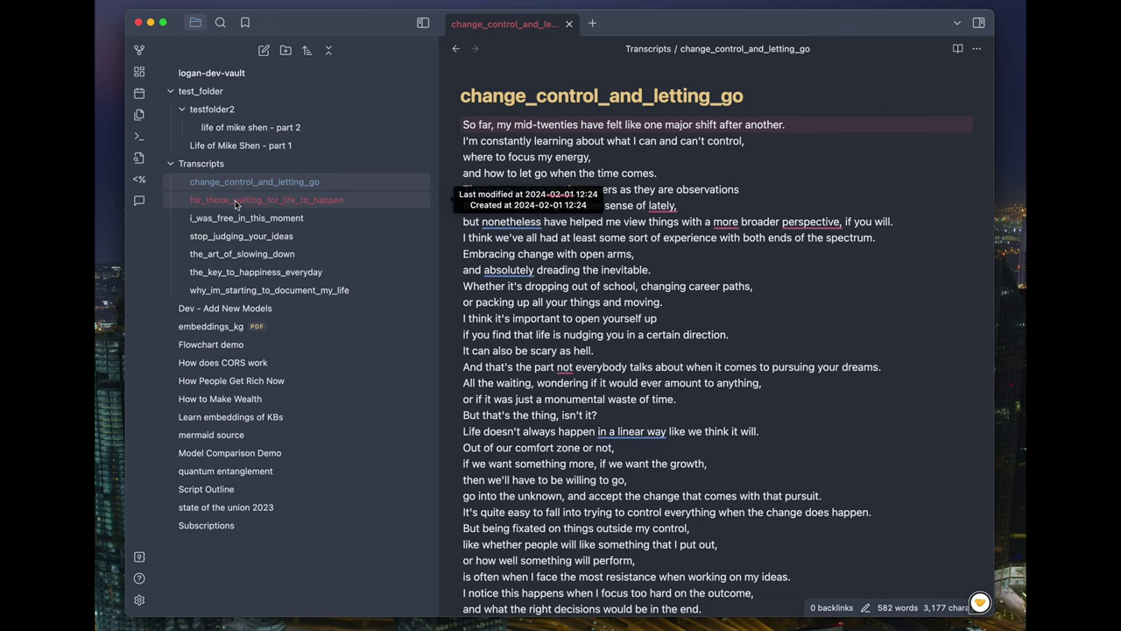
- Open the for_those_waiting_for_life_to_happen transcript under Transcripts
{"action": "left_click", "coordinate": [241, 200]}
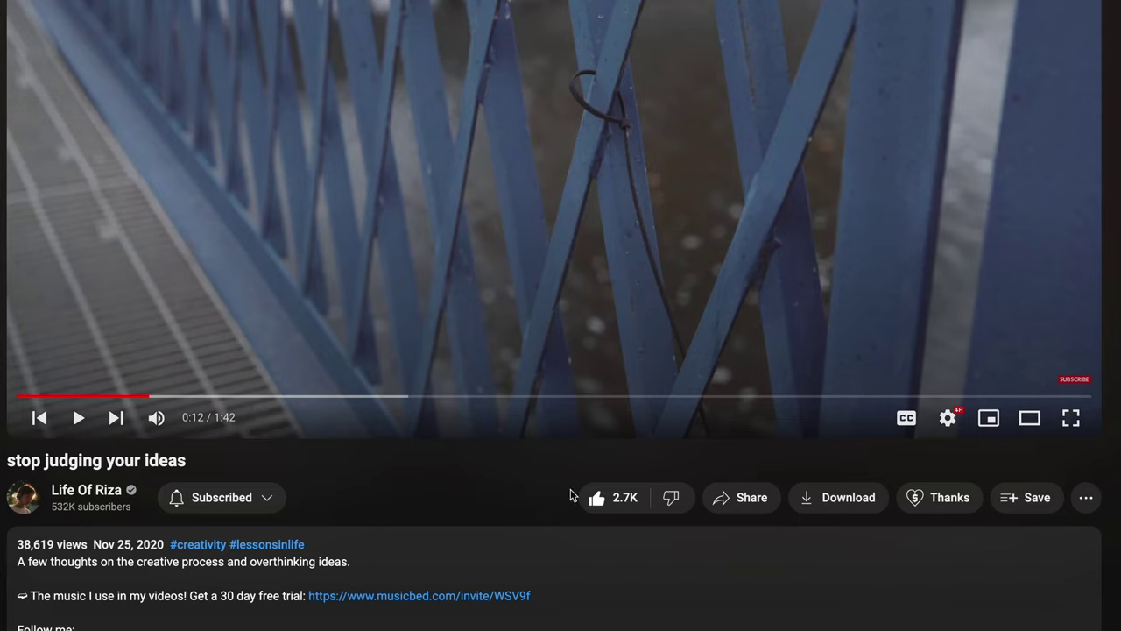
{"action": "scroll", "coordinate": [526, 489], "scroll_direction": "down", "scroll_amount": 3}
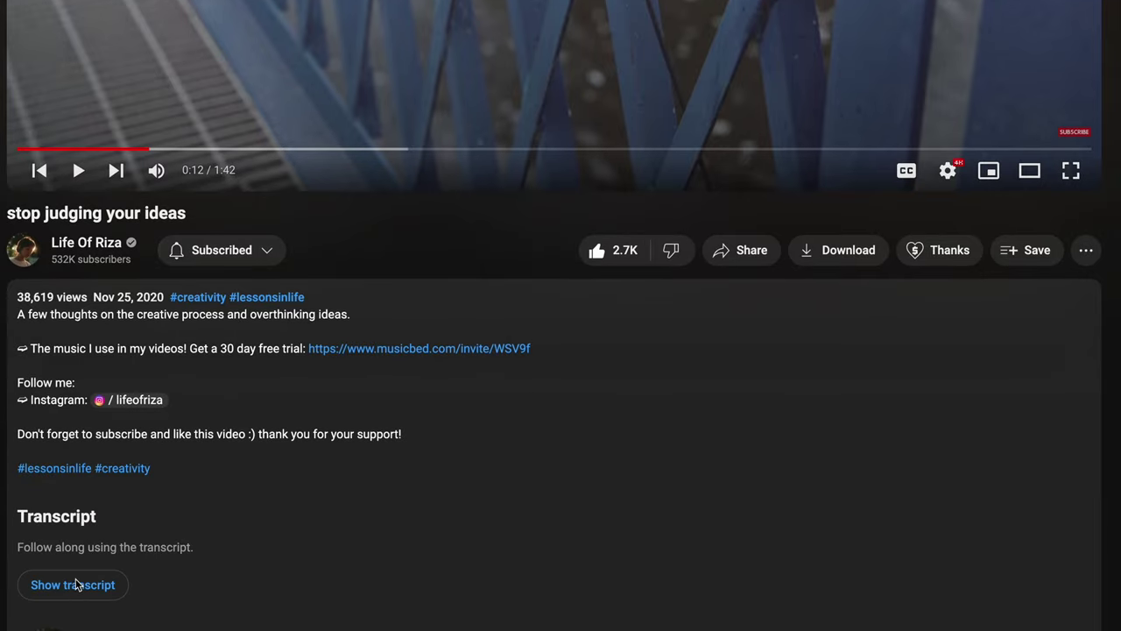
- Show the video's transcript, jump to the 0:05 line, and run the typed python command
{"action": "left_click", "coordinate": [76, 584]}
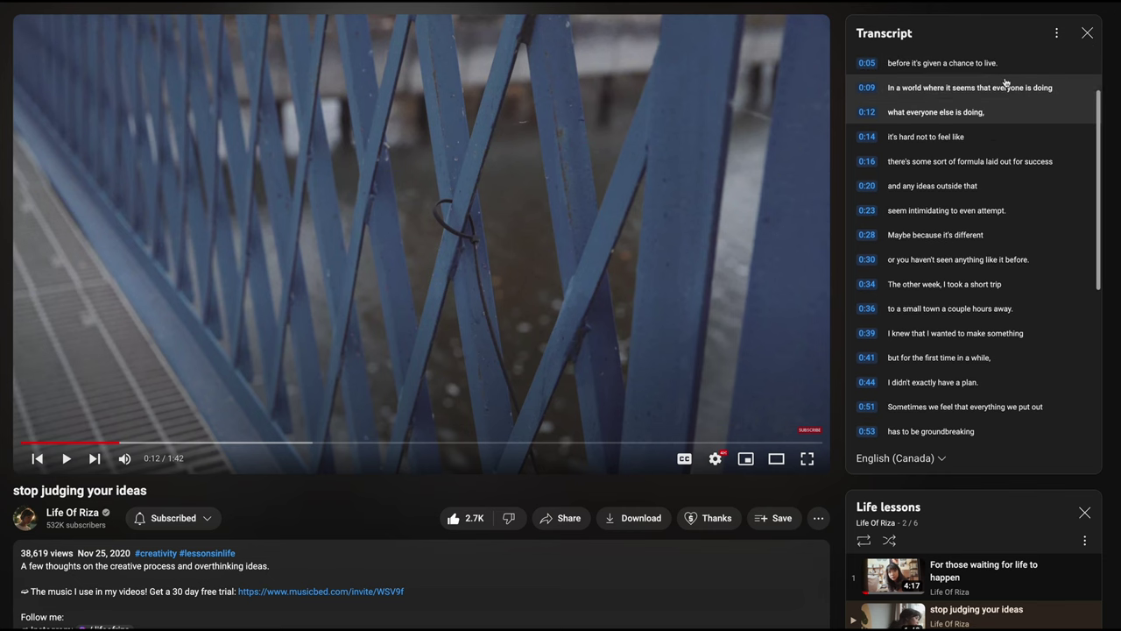
{"action": "scroll", "coordinate": [990, 132], "scroll_direction": "down", "scroll_amount": 4}
{"action": "scroll", "coordinate": [972, 175], "scroll_direction": "up", "scroll_amount": 5}
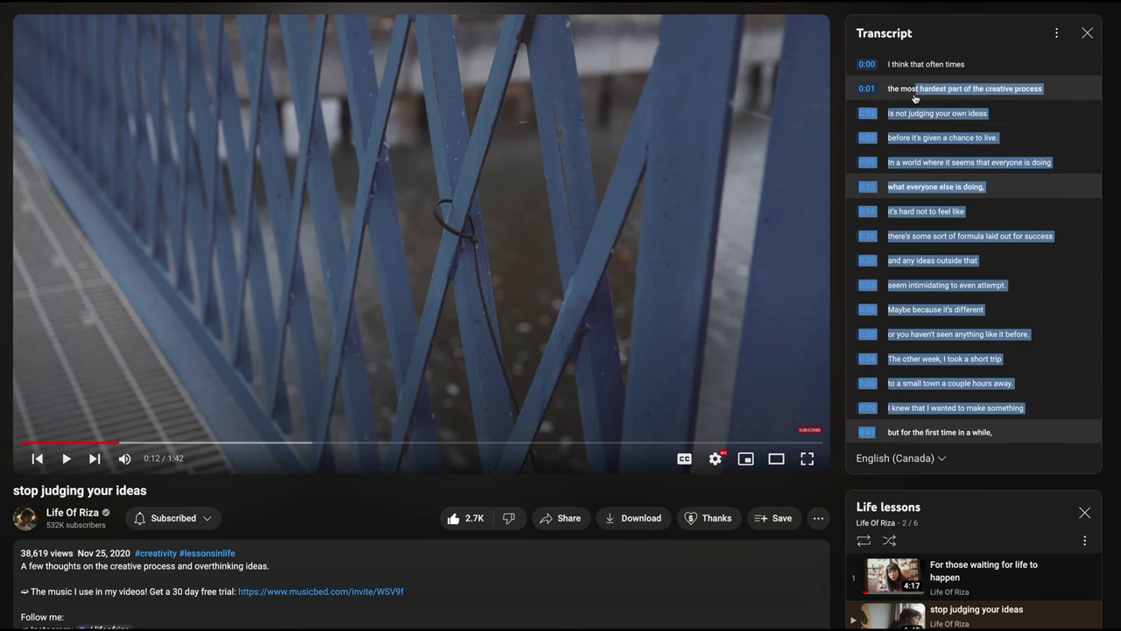
{"action": "left_click", "coordinate": [998, 133]}
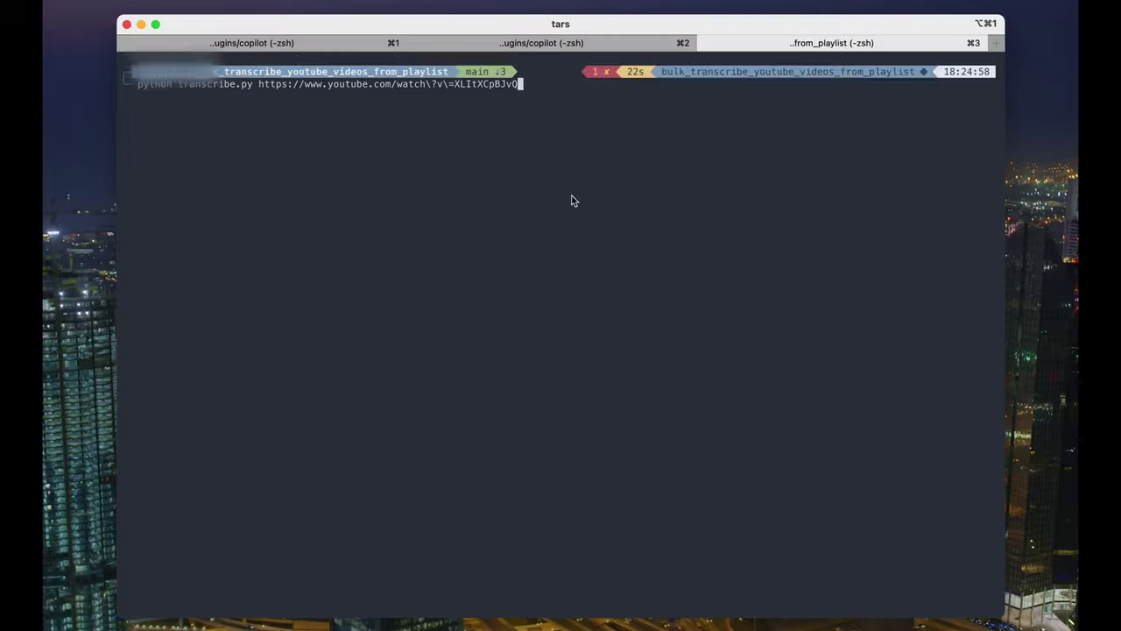
{"action": "key", "text": "Return"}
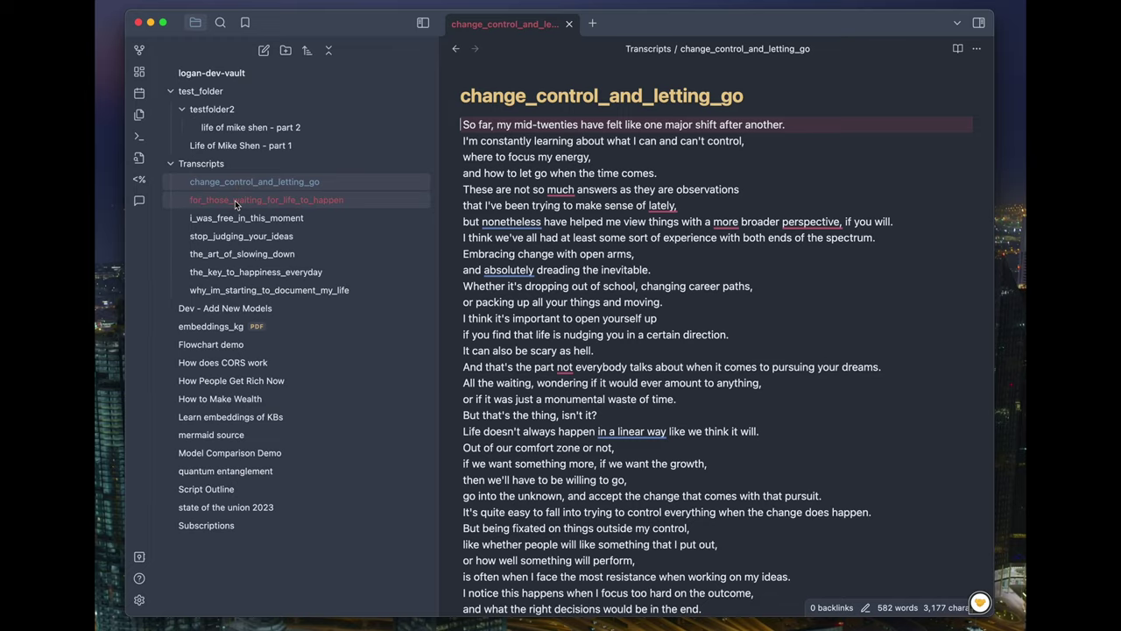
- Open the for_those_waiting_for_life_to_happen transcript note from the sidebar
{"action": "left_click", "coordinate": [234, 201]}
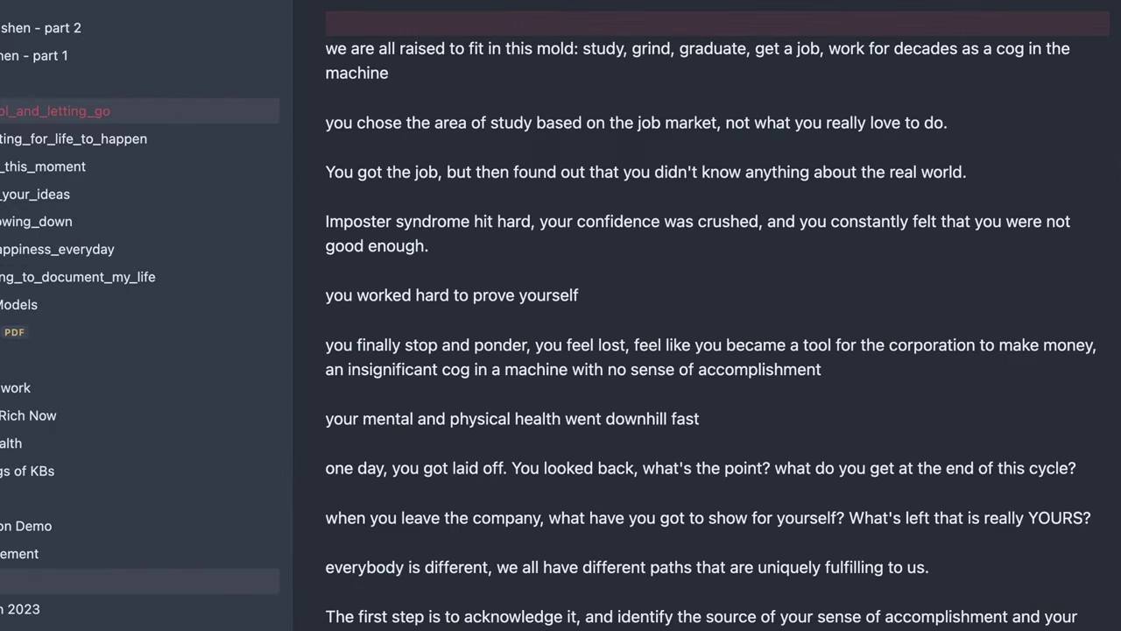
{"action": "mouse_move", "coordinate": [52, 110]}
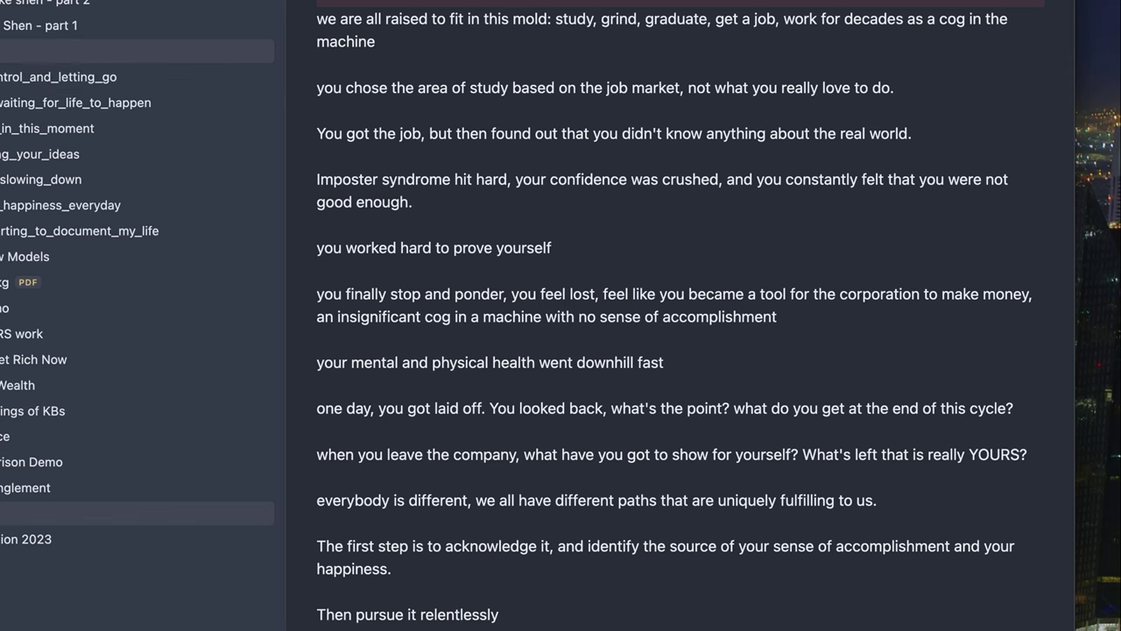
{"action": "key", "text": "super+p"}
- Run 'Copilot: Apply ad-hoc custom prompt' with the pasted style-rewrite prompt on the Script Outline
{"action": "type", "text": "adho"}
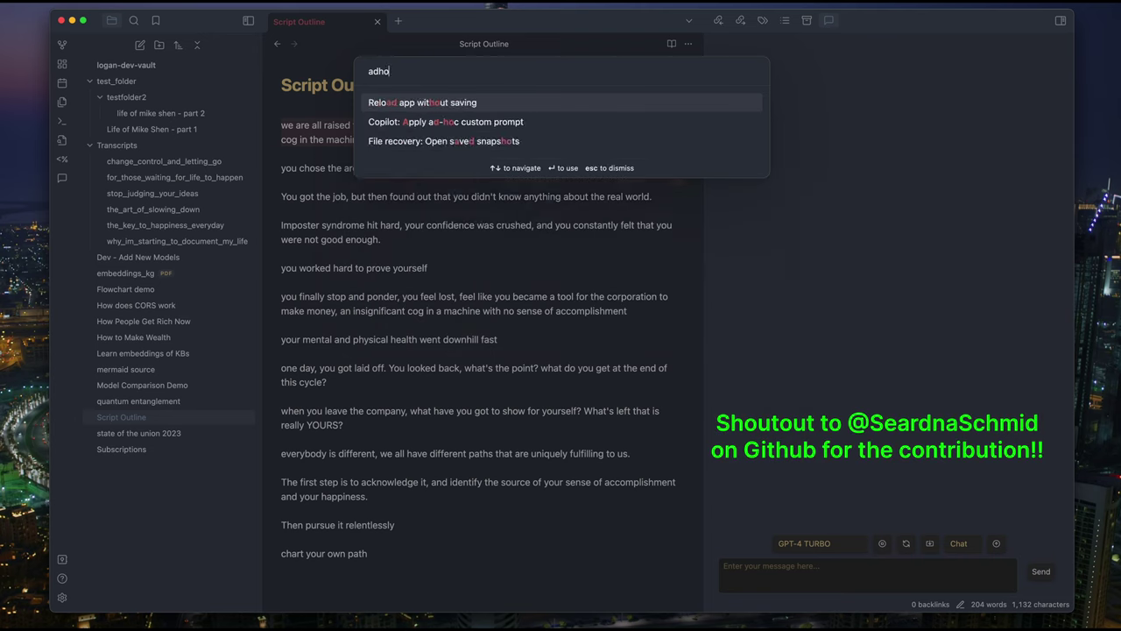
{"action": "type", "text": "c"}
{"action": "key", "text": "Return"}
{"action": "type", "text": "rewrite the following text {} in the style of {[[the_key_to_happiness_everyday]]}"}
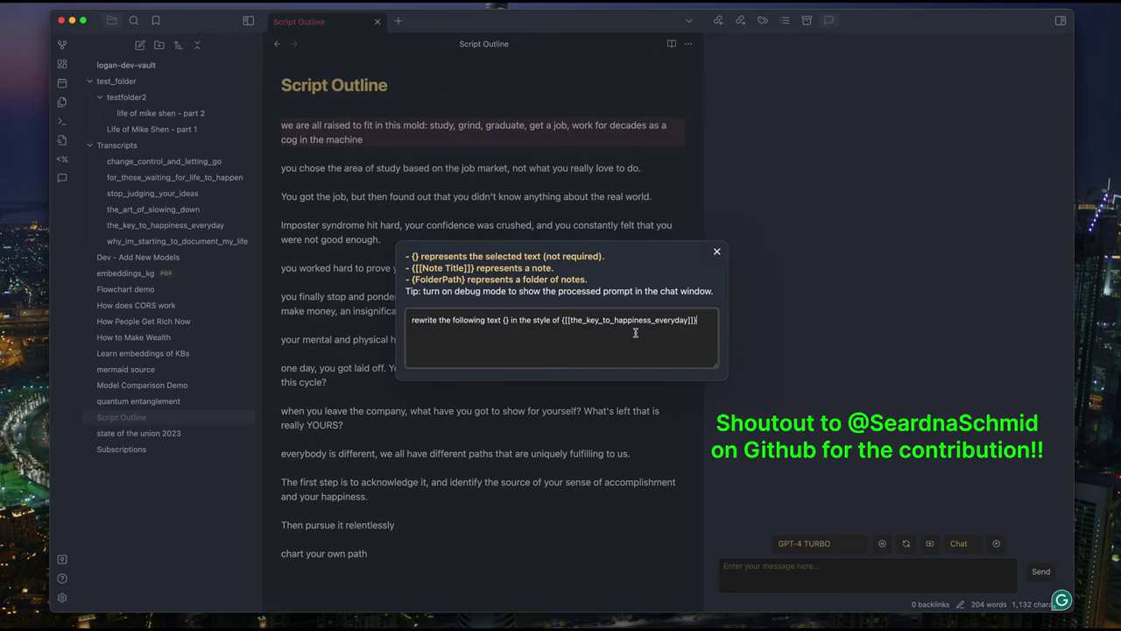
{"action": "key", "text": "Return"}
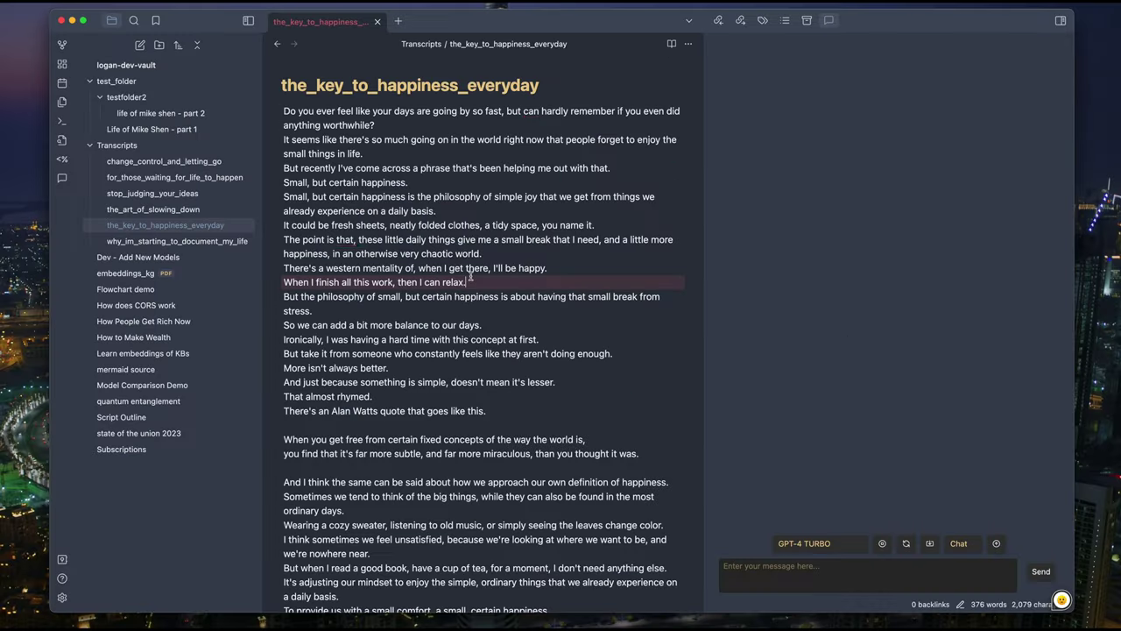
- Select all text in the the_key_to_happiness_everyday transcript note
{"action": "key", "text": "super+a"}
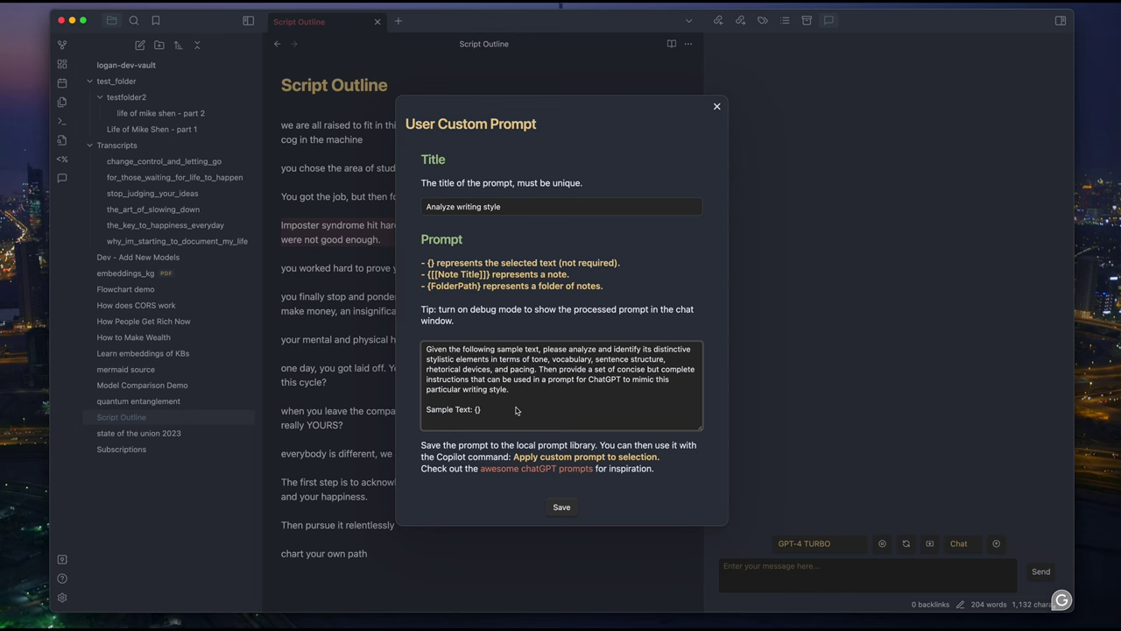
- Select the Analyze writing style prompt text, then deselect it inside the textarea
{"action": "left_click_drag", "start_coordinate": [515, 414], "coordinate": [374, 348]}
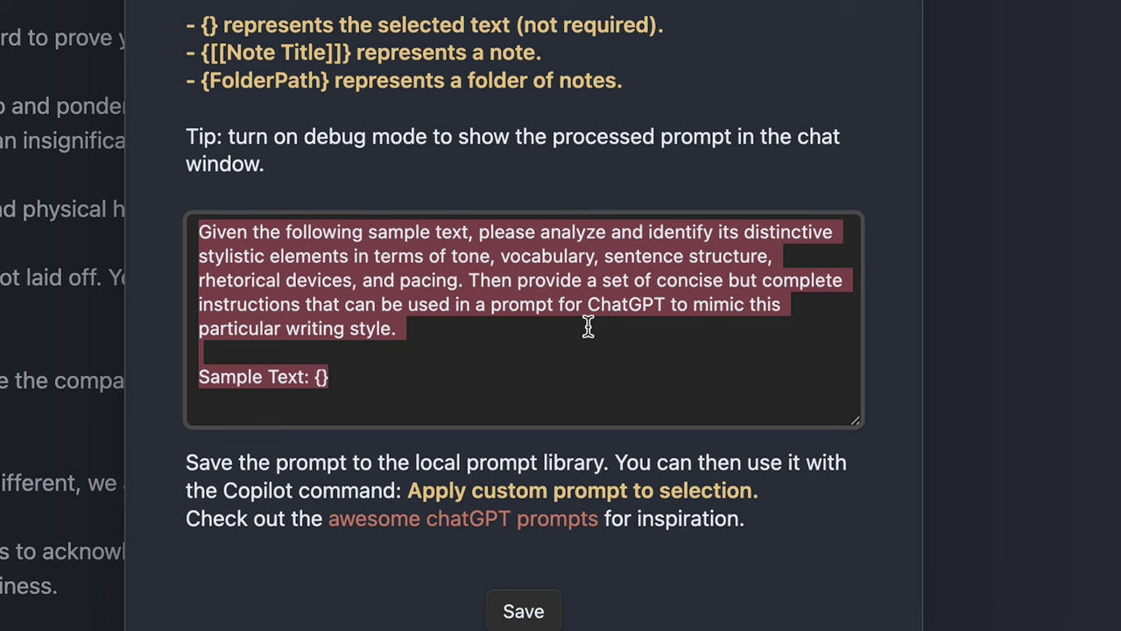
{"action": "left_click", "coordinate": [588, 326]}
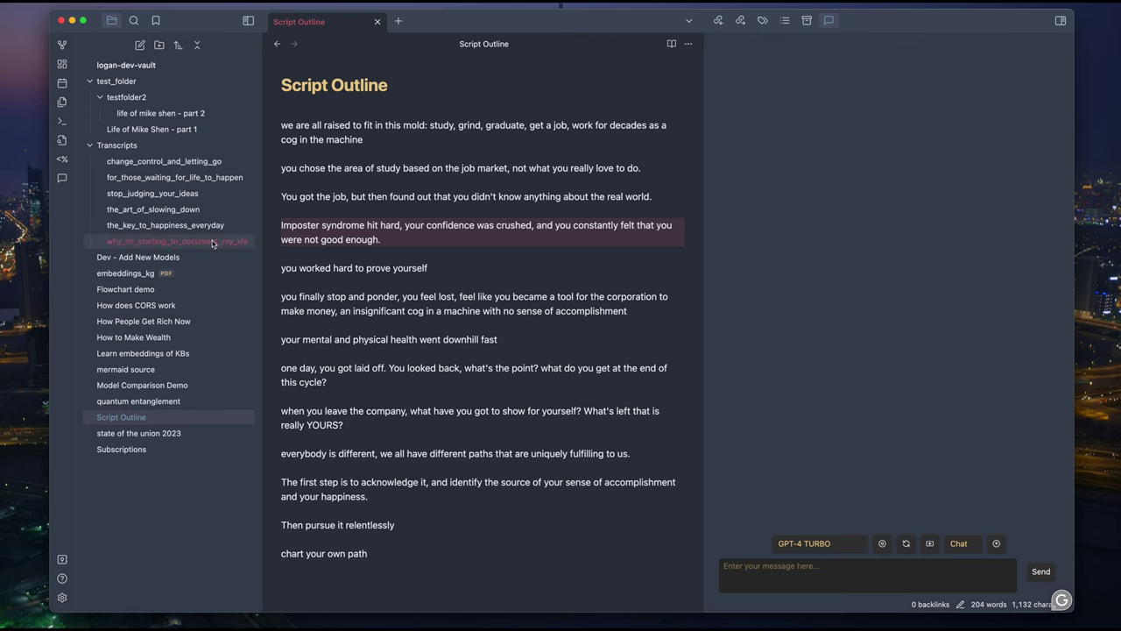
- Run Mimic writing style on the note and select Copilot's transcript-style rewrite in the chat
{"action": "left_click", "coordinate": [209, 225]}
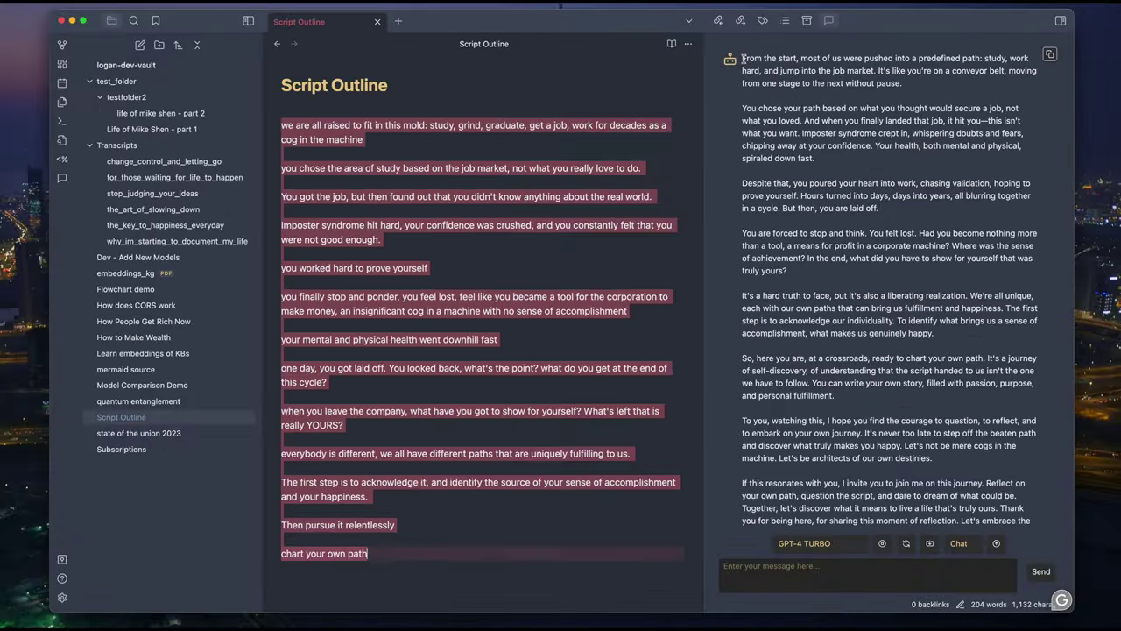
{"action": "left_click_drag", "start_coordinate": [743, 59], "coordinate": [1021, 496]}
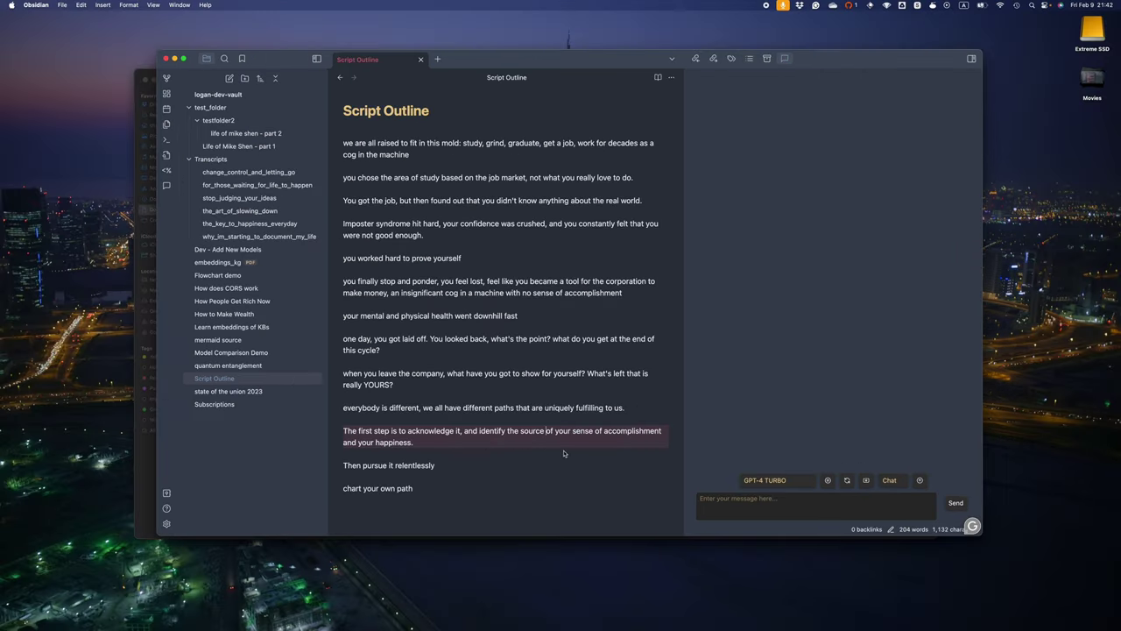
- Launch LM Studio, load mistral instruct v0 2 7B, and start the local server on port 1234
{"action": "mouse_move", "coordinate": [559, 626]}
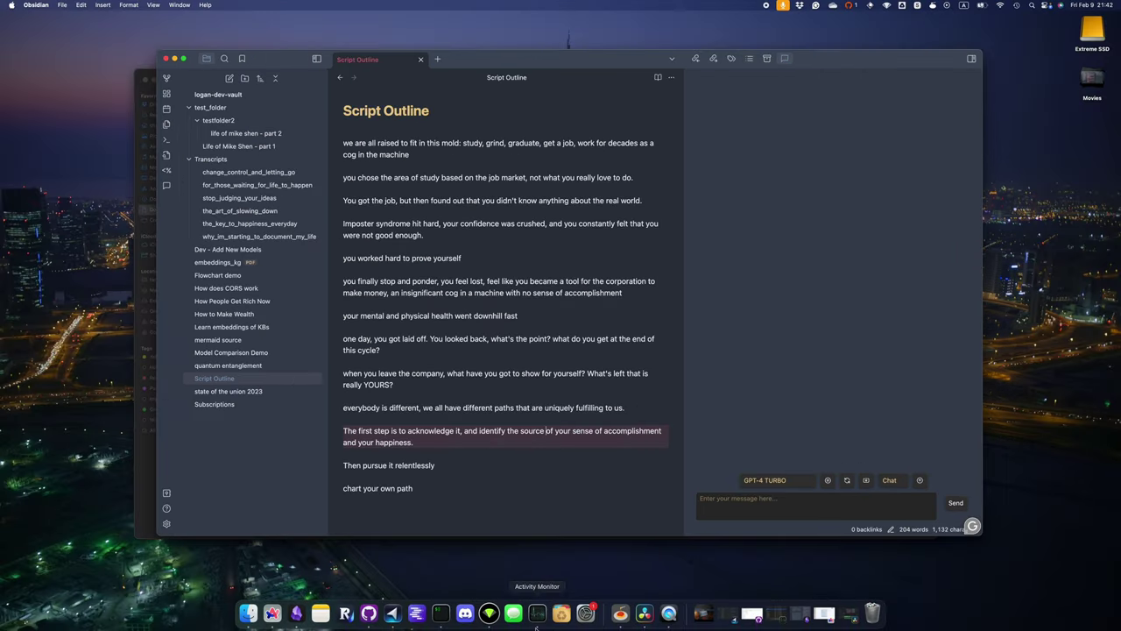
{"action": "left_click", "coordinate": [417, 613]}
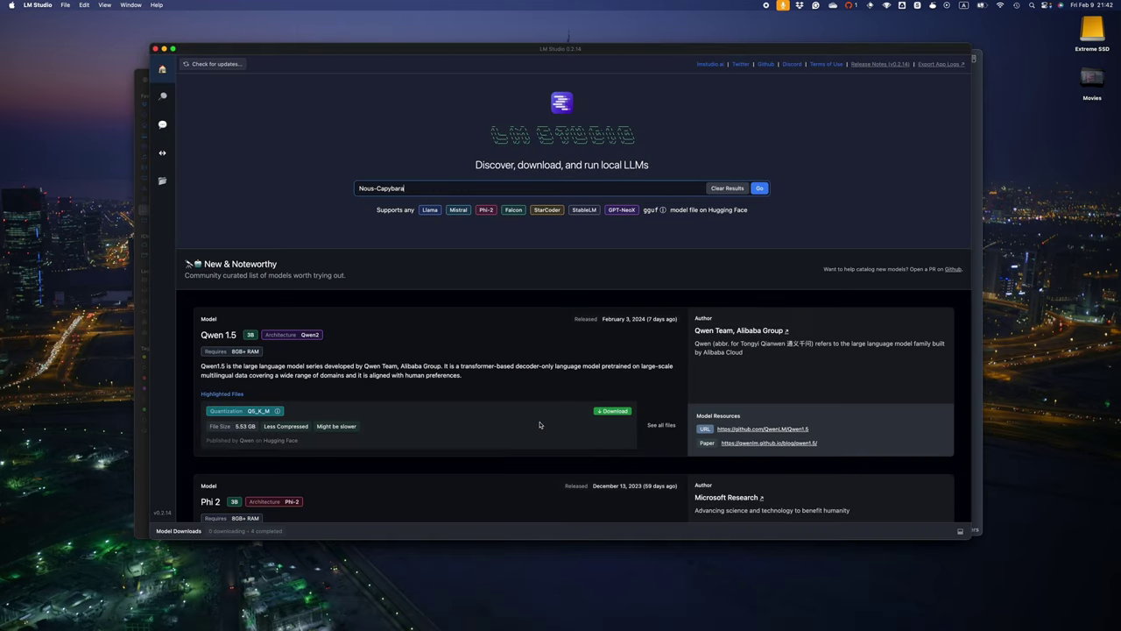
{"action": "left_click", "coordinate": [163, 153]}
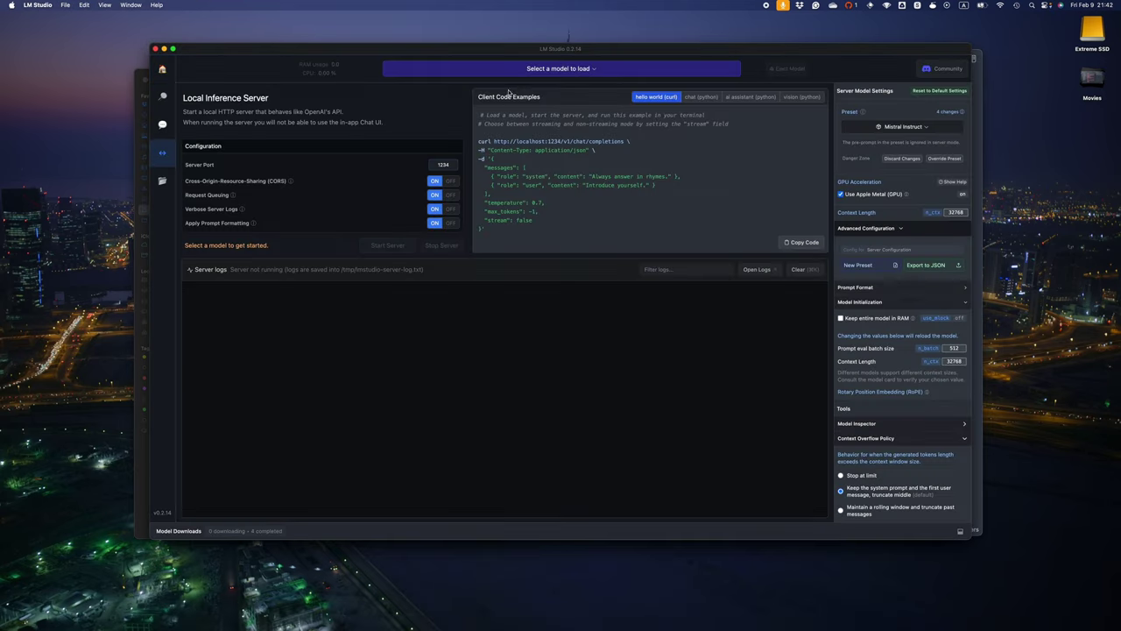
{"action": "left_click", "coordinate": [582, 70]}
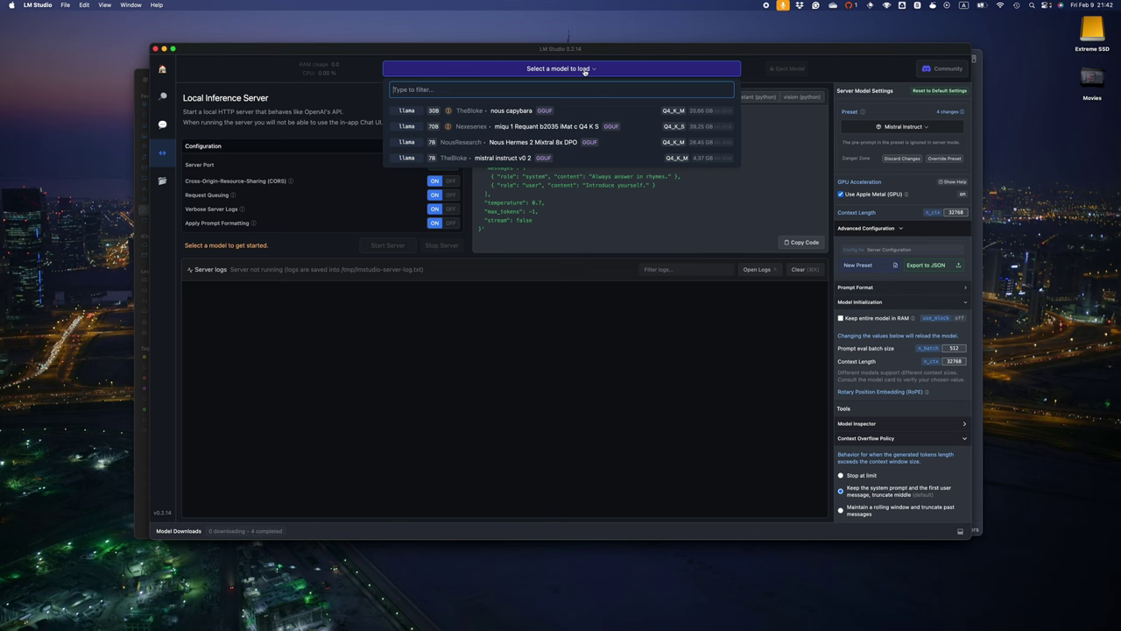
{"action": "left_click", "coordinate": [552, 157]}
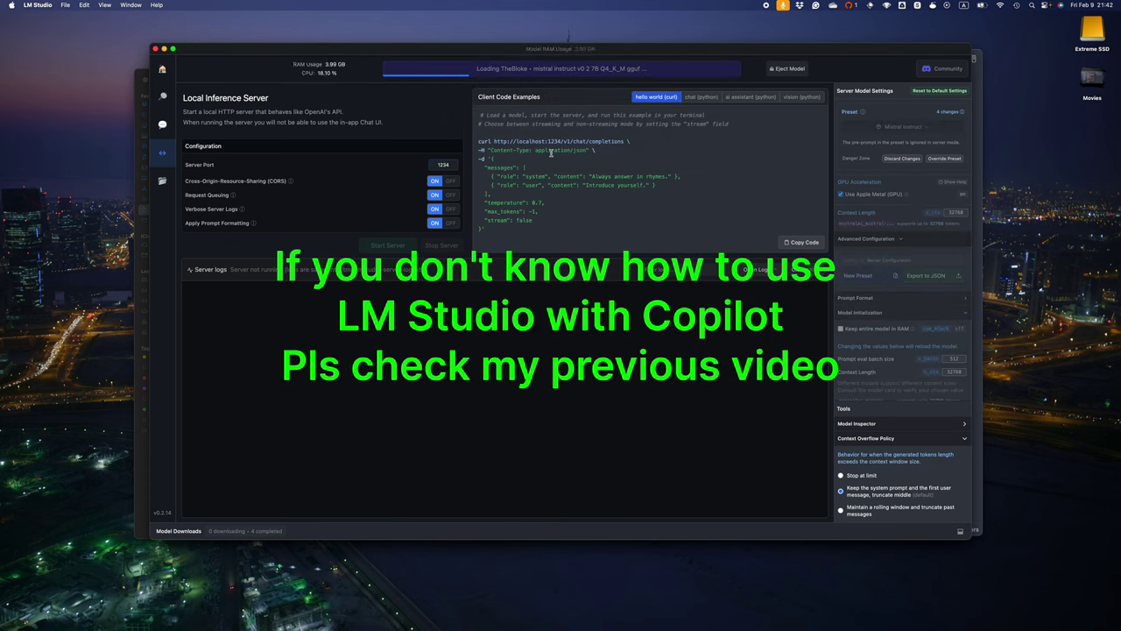
{"action": "left_click", "coordinate": [389, 246]}
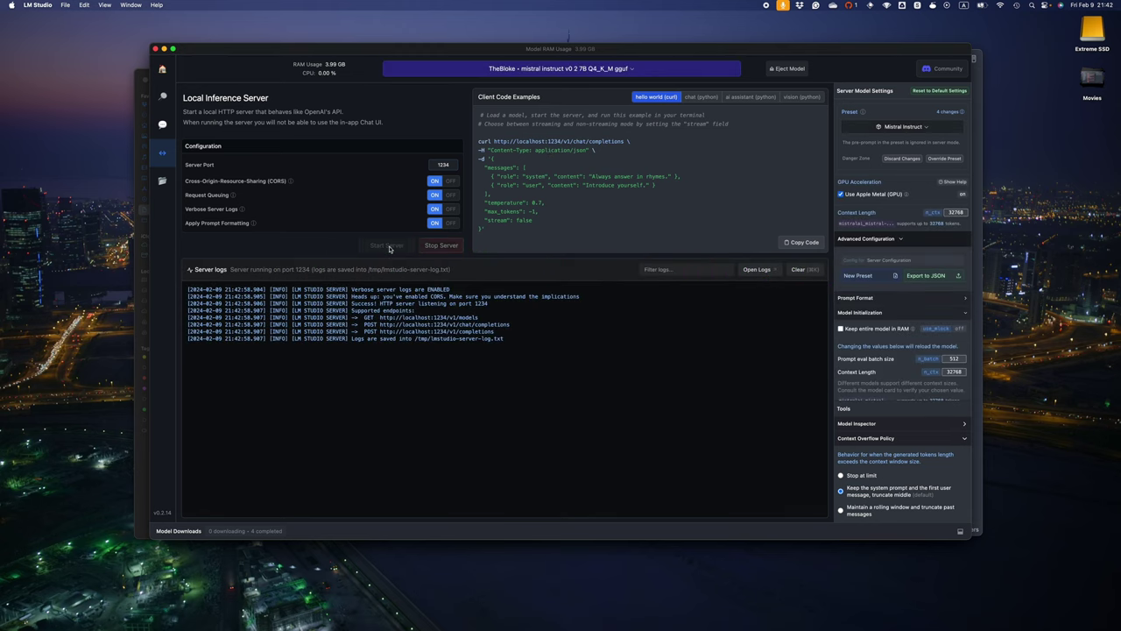
- Switch Copilot's chat model in Obsidian to LM STUDIO (LOCAL)
{"action": "key", "text": "super+Tab"}
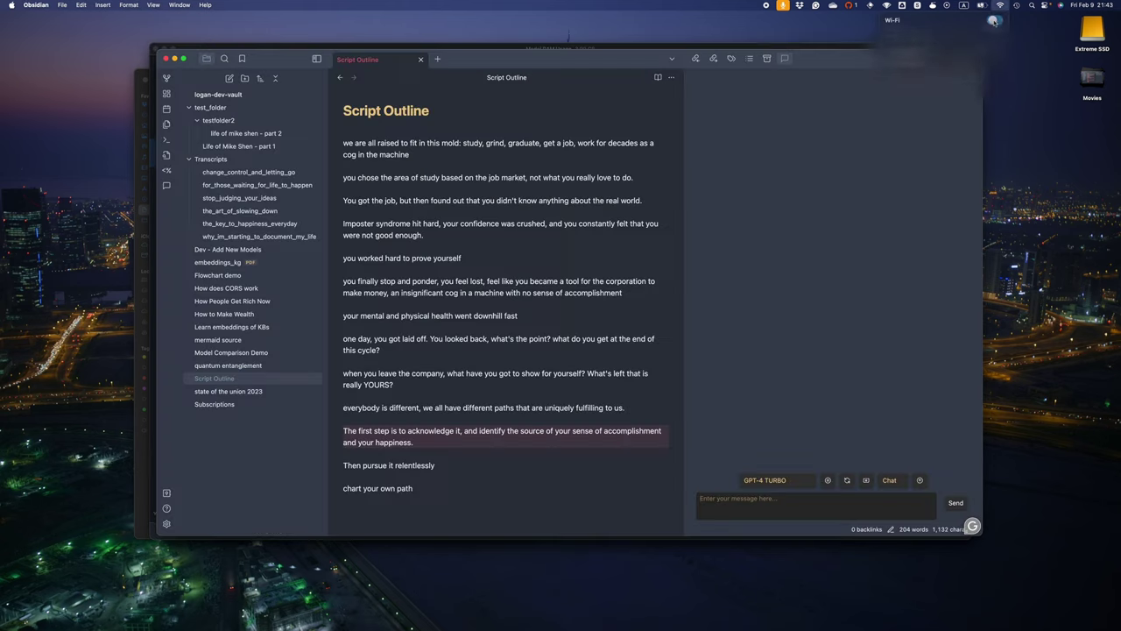
{"action": "left_click", "coordinate": [776, 480]}
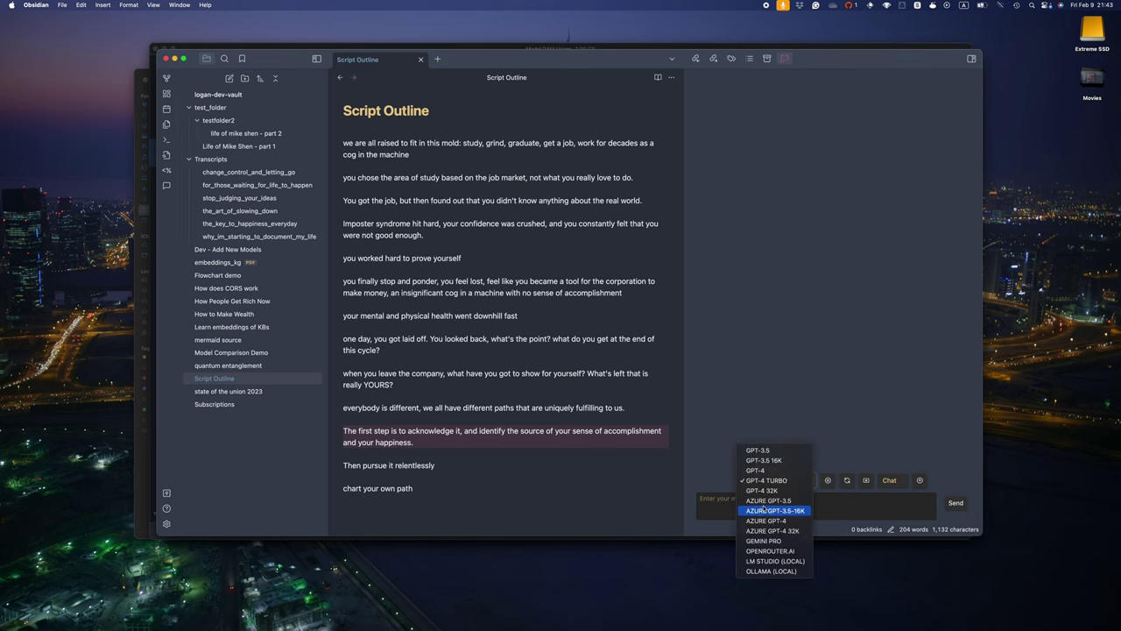
{"action": "left_click", "coordinate": [765, 562]}
- Rerun the Mimic writing style custom prompt on the whole Script Outline note
{"action": "left_click", "coordinate": [483, 492]}
{"action": "key", "text": "super+p"}
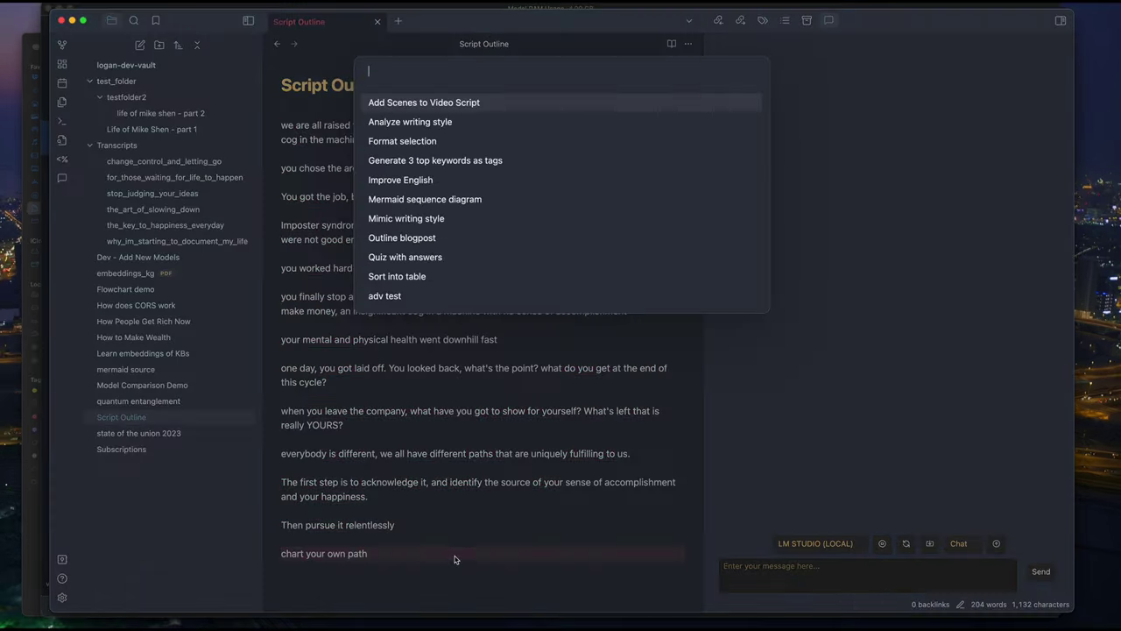
{"action": "key", "text": "Down"}
{"action": "key", "text": "Down"}
{"action": "key", "text": "Down"}
{"action": "key", "text": "Down"}
{"action": "key", "text": "Down"}
{"action": "key", "text": "Down"}
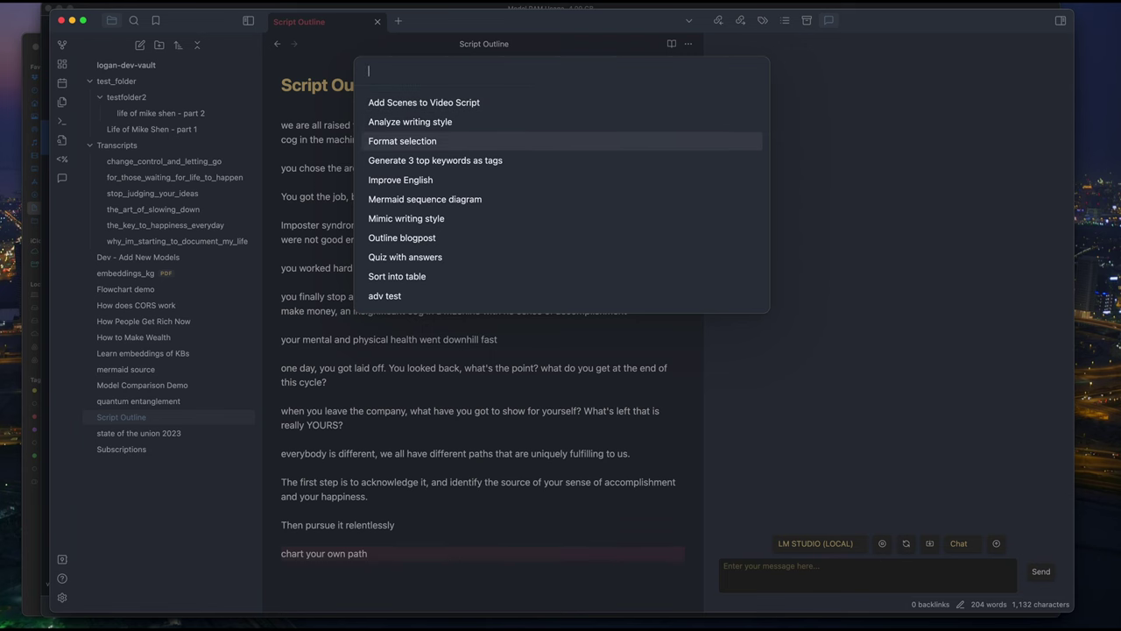
{"action": "key", "text": "Return"}
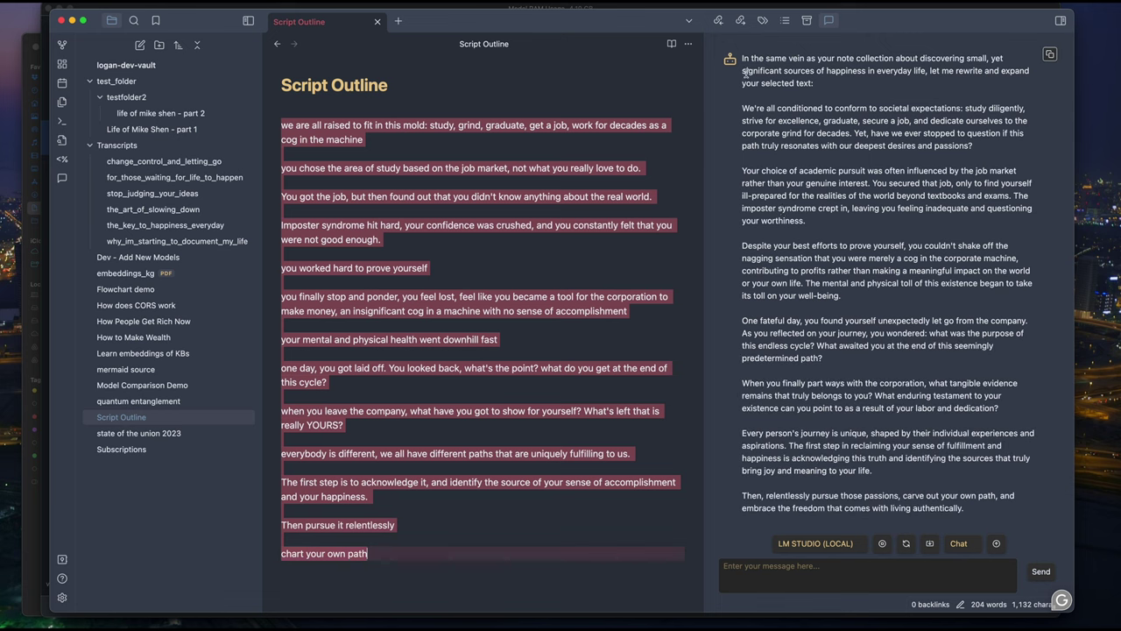
- Select the opening sentence of the local model's reply in Script Outline, then deselect it
{"action": "left_click_drag", "start_coordinate": [743, 58], "coordinate": [865, 86]}
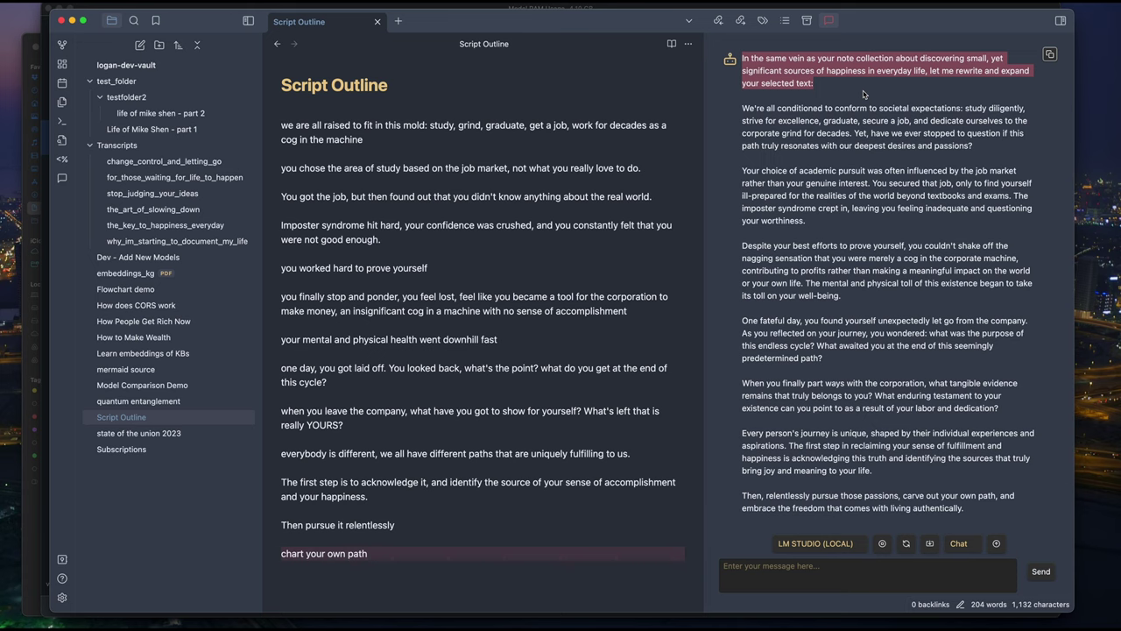
{"action": "left_click", "coordinate": [863, 93]}
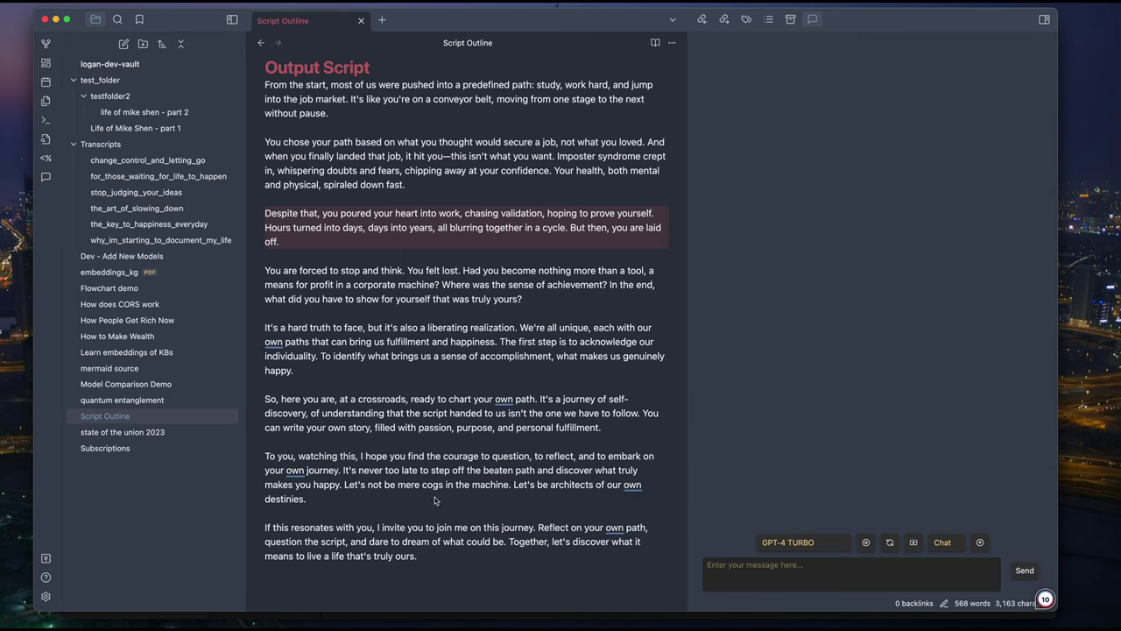
- Select the whole Output Script text and glance at Copilot's custom prompt list
{"action": "left_click_drag", "start_coordinate": [434, 566], "coordinate": [259, 94]}
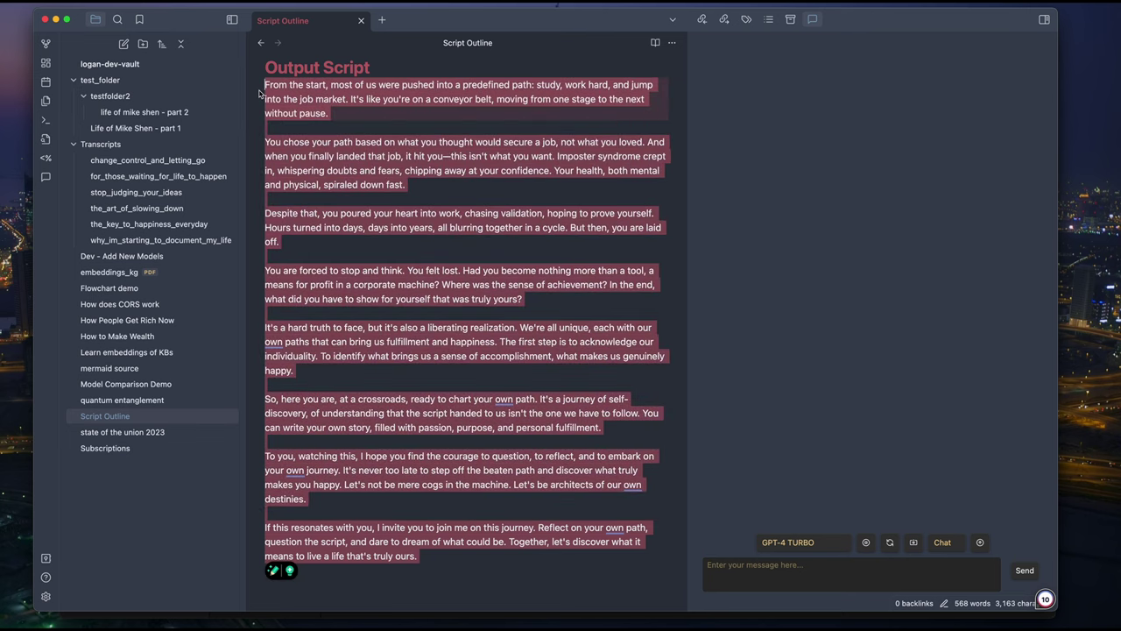
{"action": "key", "text": "super+shift+p"}
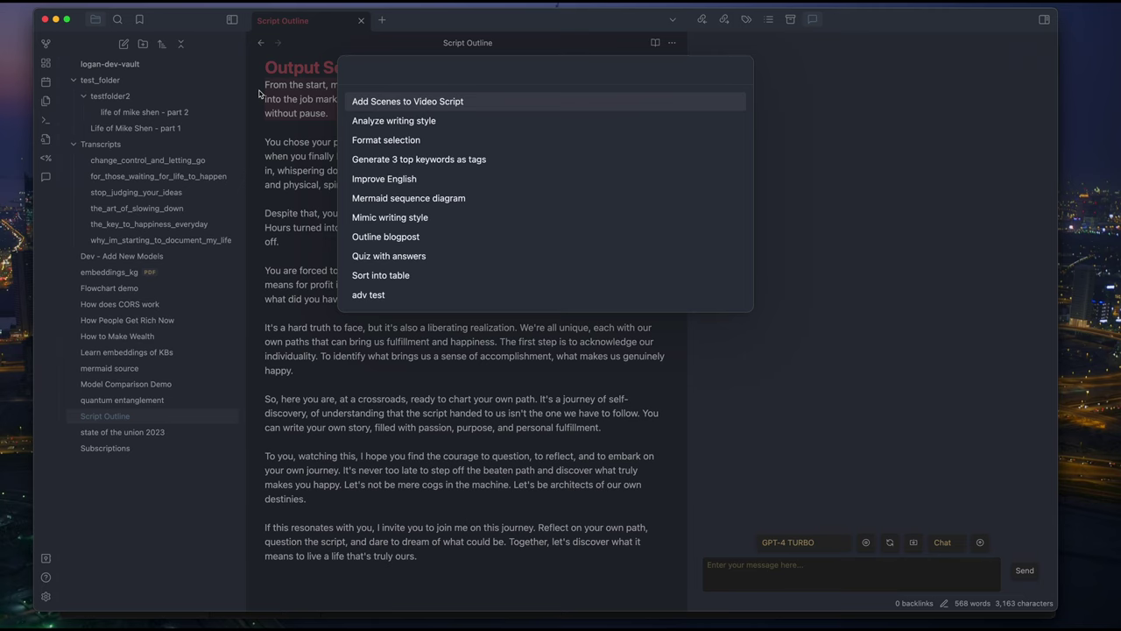
{"action": "key", "text": "Escape"}
- Review the 'Add Scenes to Video Script' prompt, then apply it to the selected Output Script
{"action": "key", "text": "super+p"}
{"action": "type", "text": "edit"}
{"action": "key", "text": "Return"}
{"action": "key", "text": "Return"}
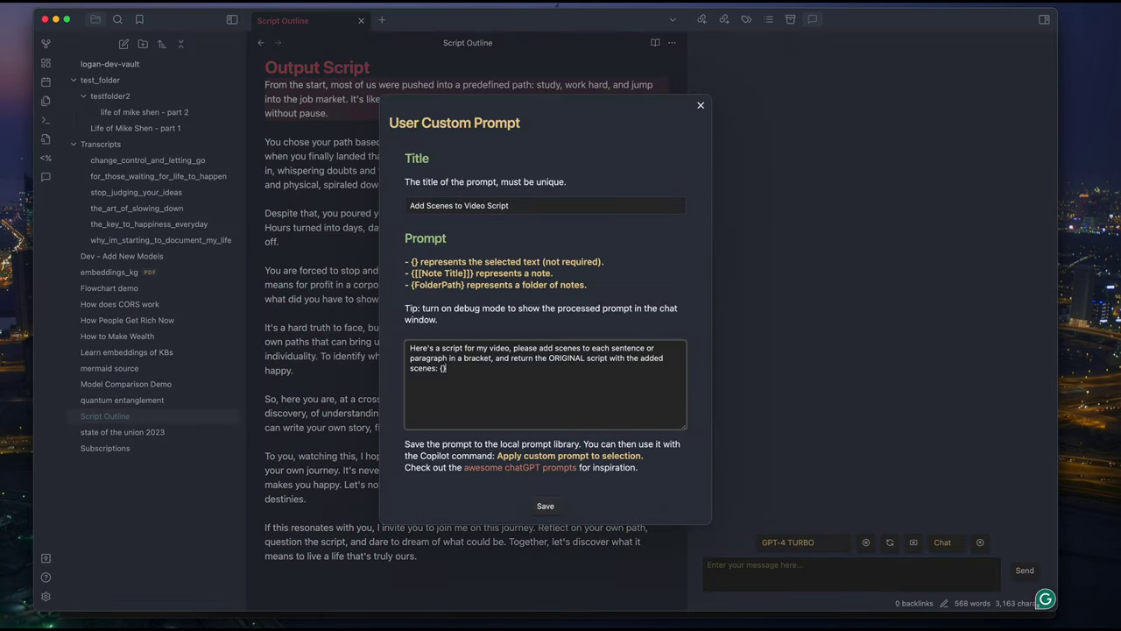
{"action": "key", "text": "super+a"}
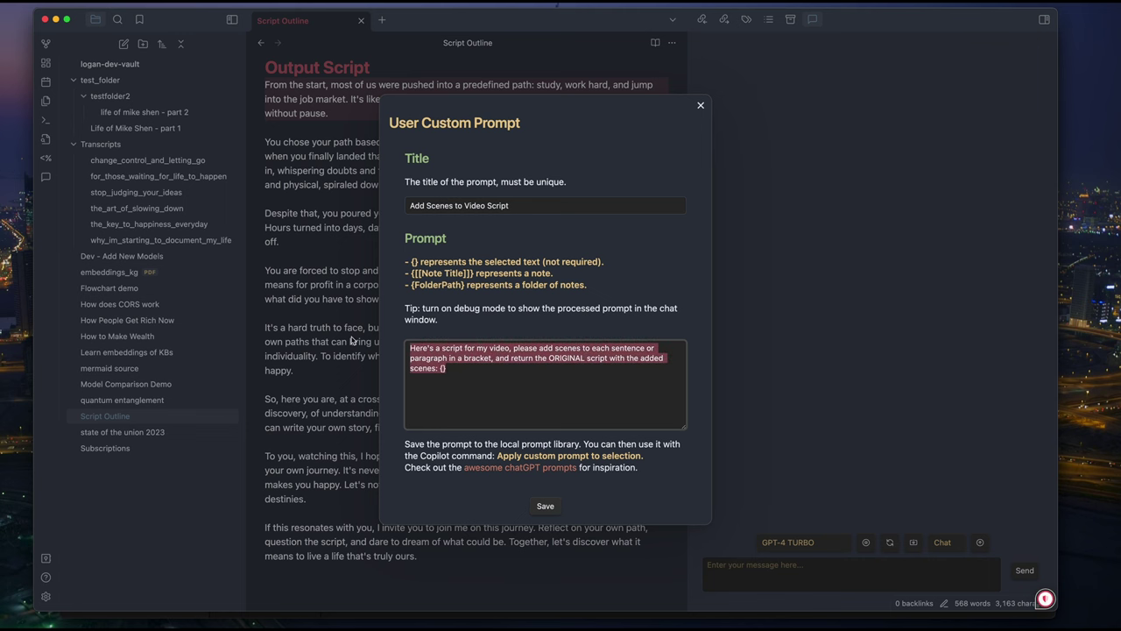
{"action": "left_click", "coordinate": [526, 390]}
{"action": "key", "text": "Escape"}
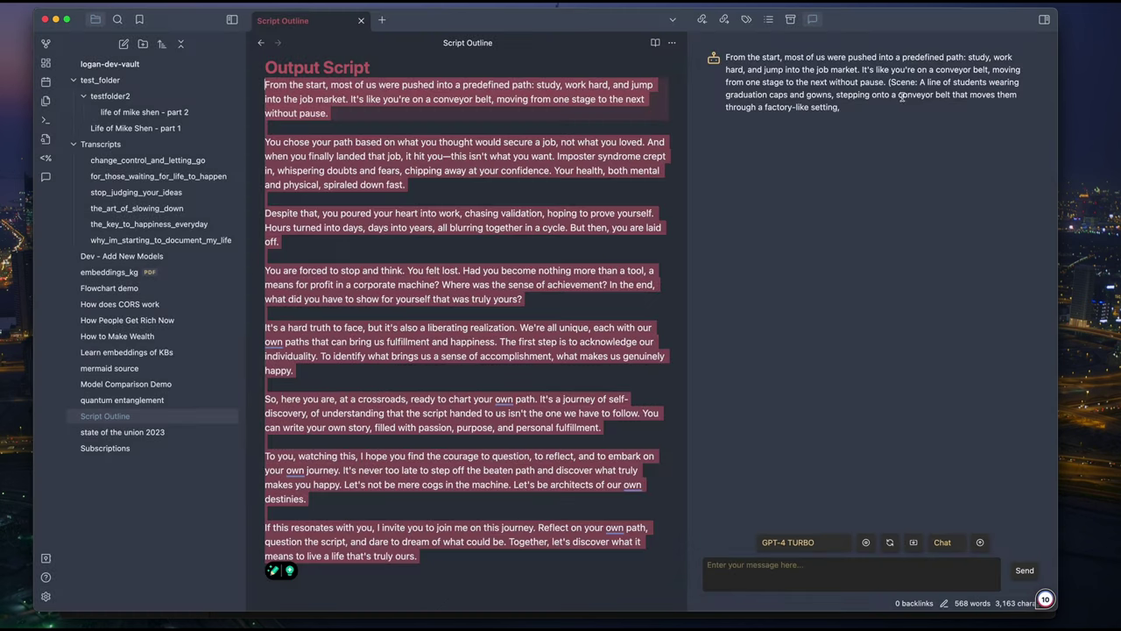